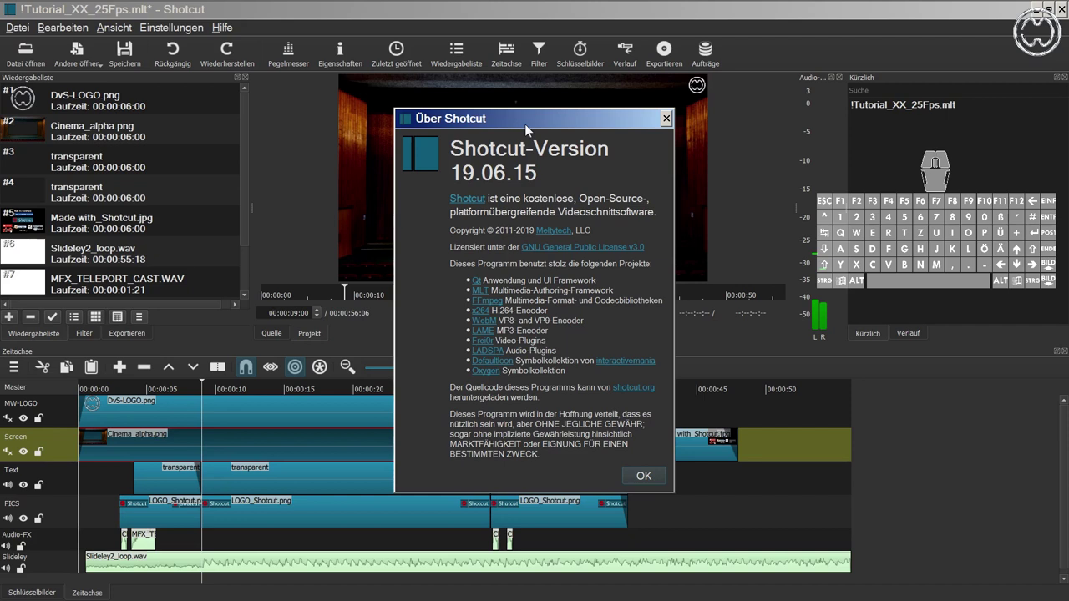
Close the version information dialog and turn on small symbols for the toolbar
click(645, 477)
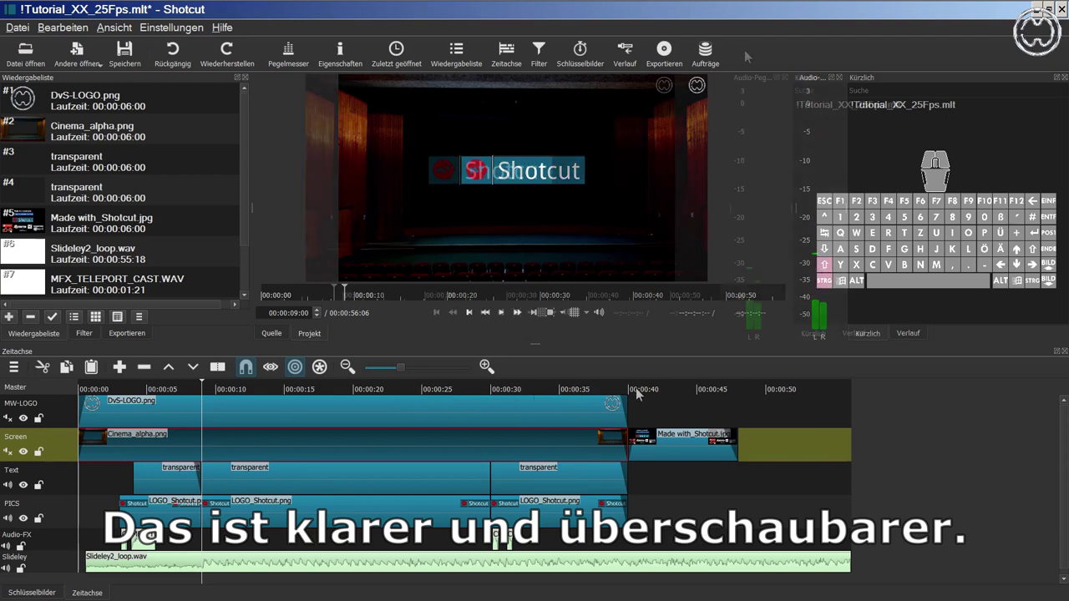
click(115, 29)
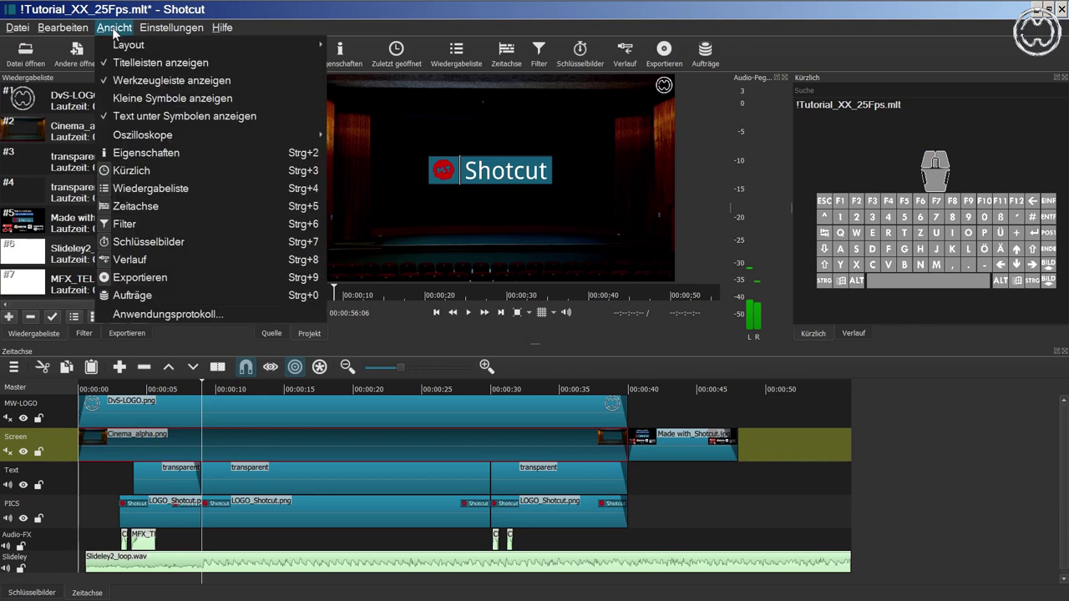
click(114, 98)
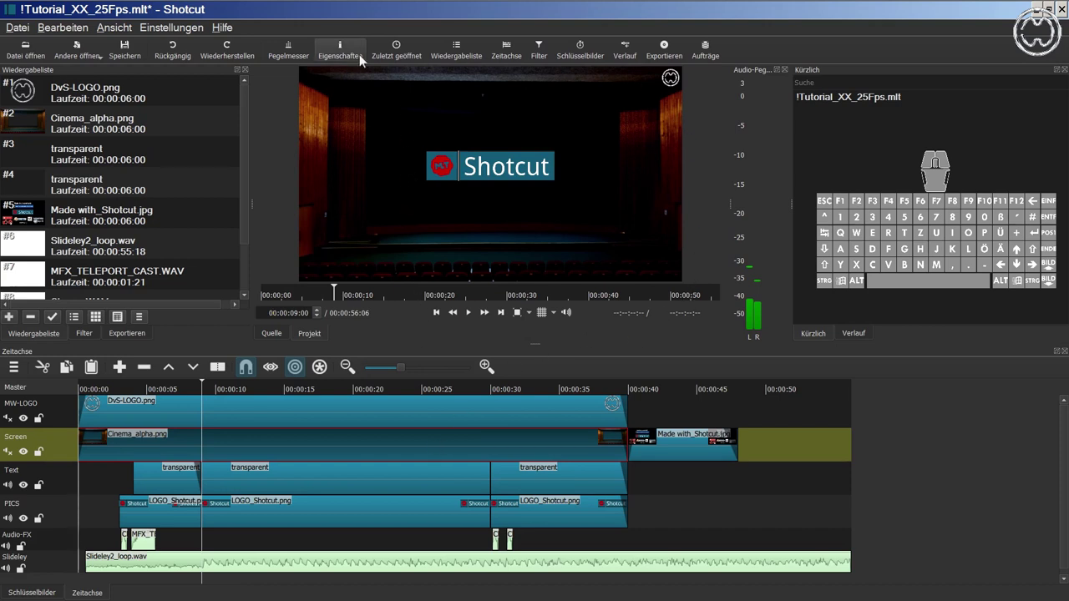
Hide the text under the toolbar symbols and show it again
click(118, 28)
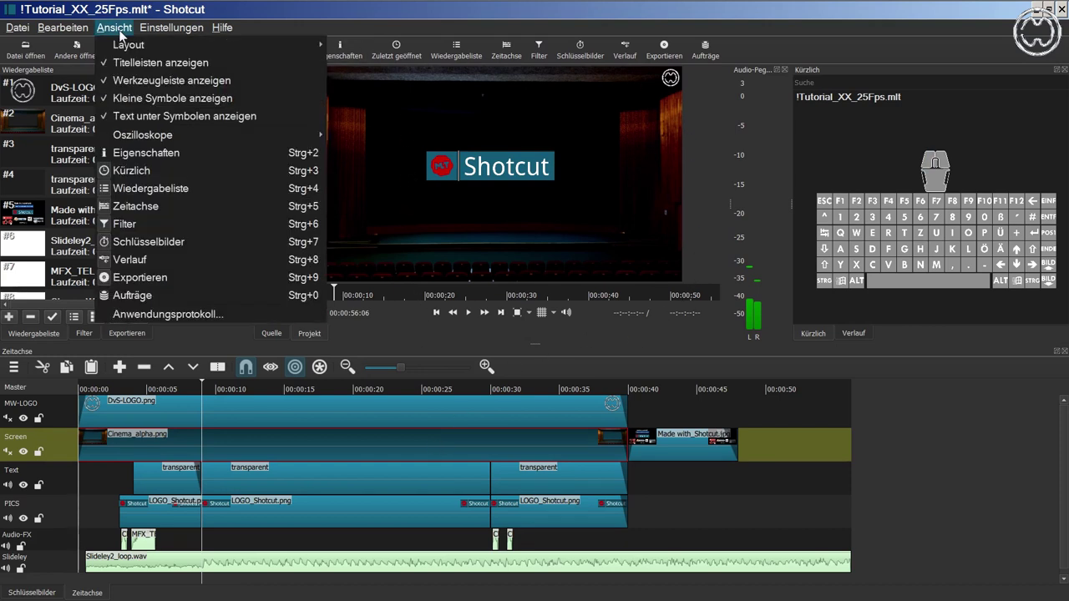
click(122, 117)
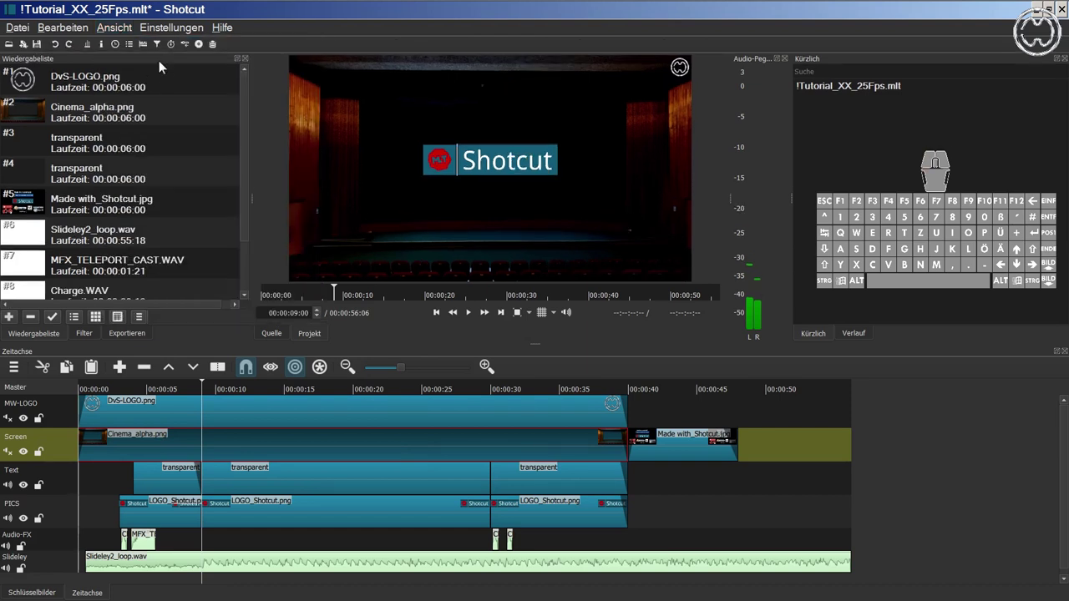
click(118, 29)
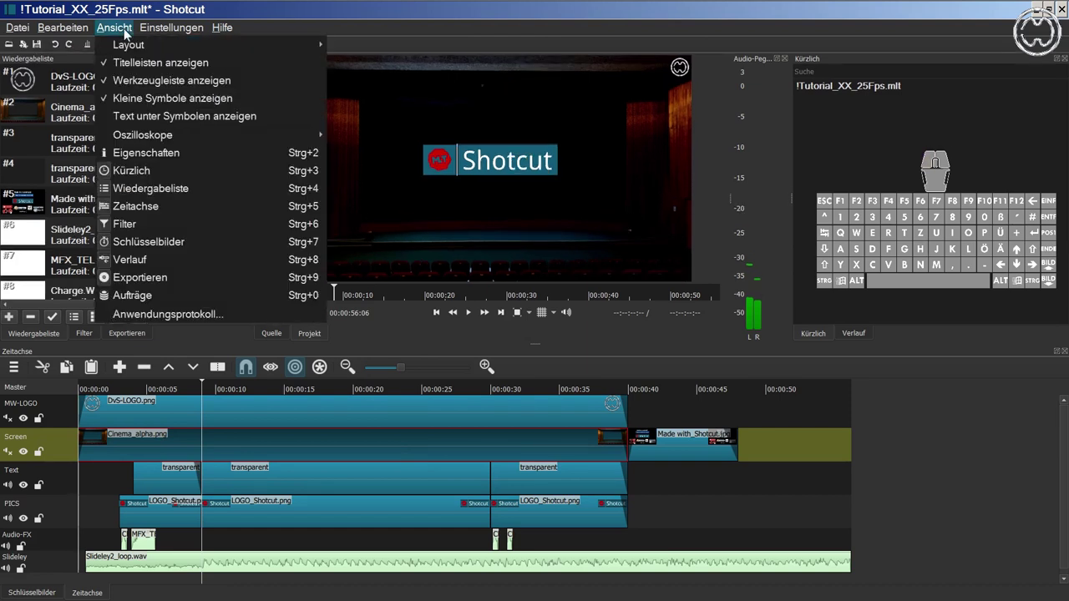
click(131, 116)
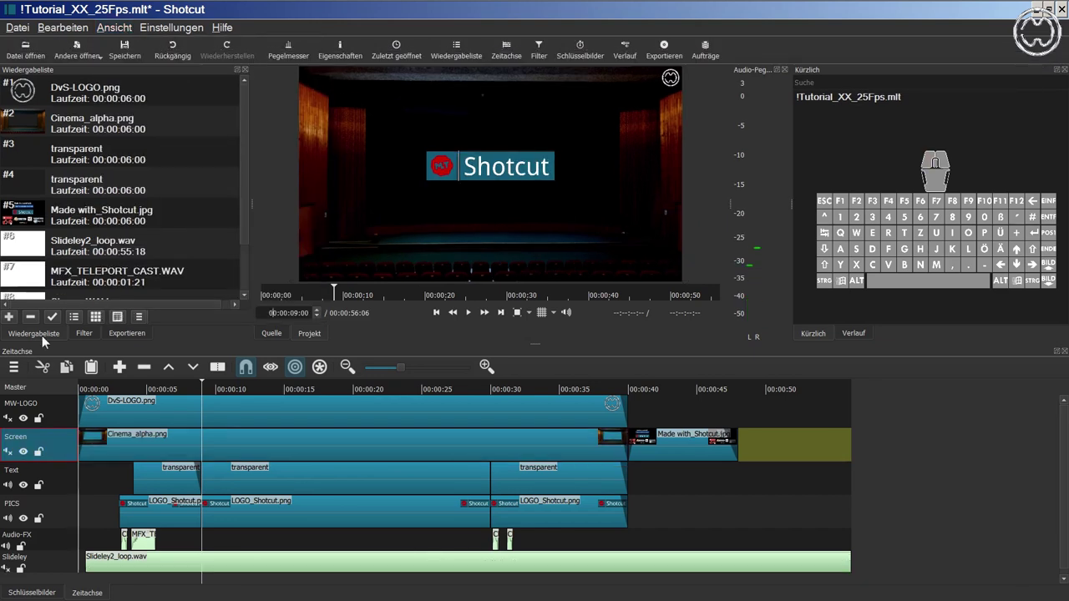
Look at the sorting options available for the playlist
click(23, 338)
click(139, 317)
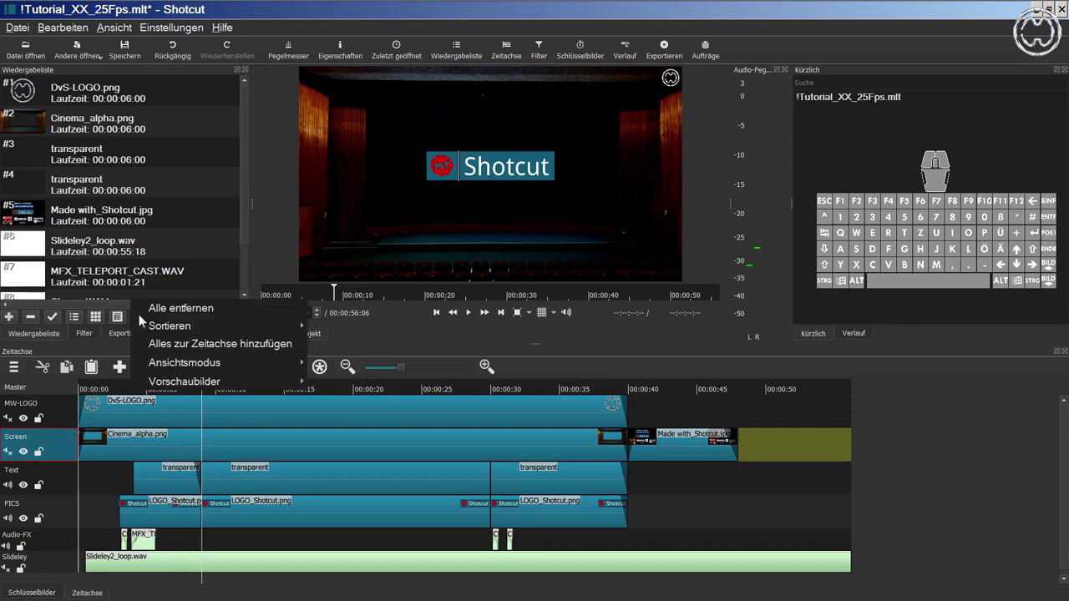
mouse_move(190, 331)
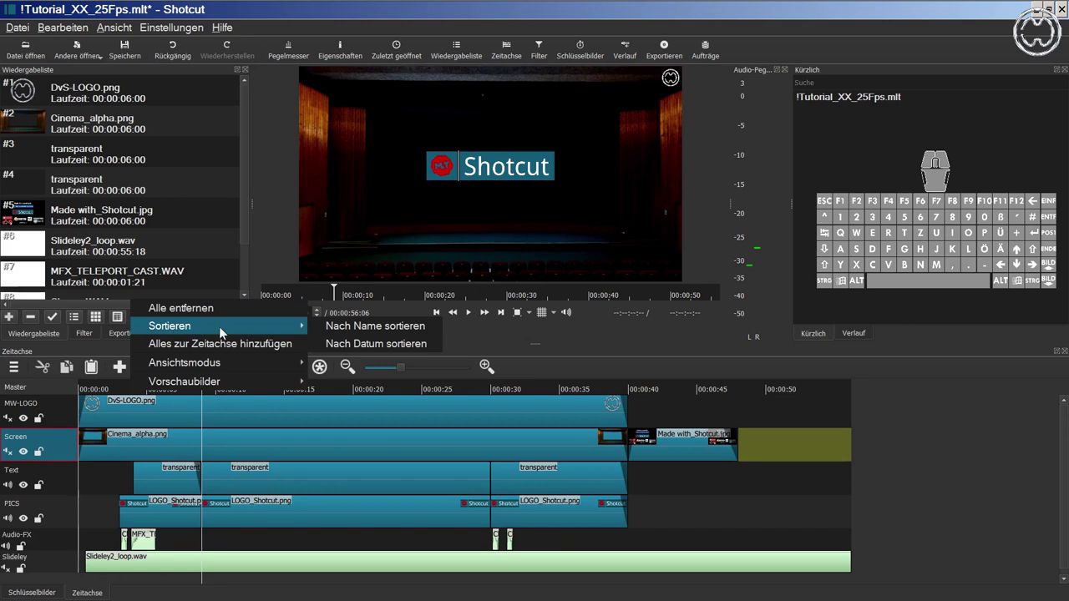
Browse the full list of video filters available for the Screen track
click(86, 333)
click(87, 333)
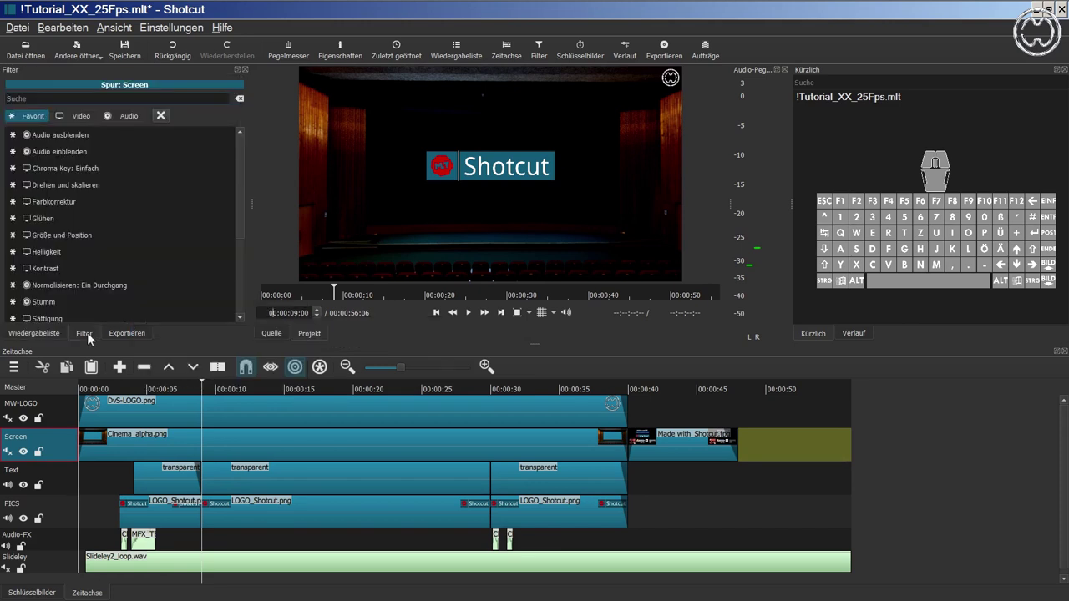
click(85, 112)
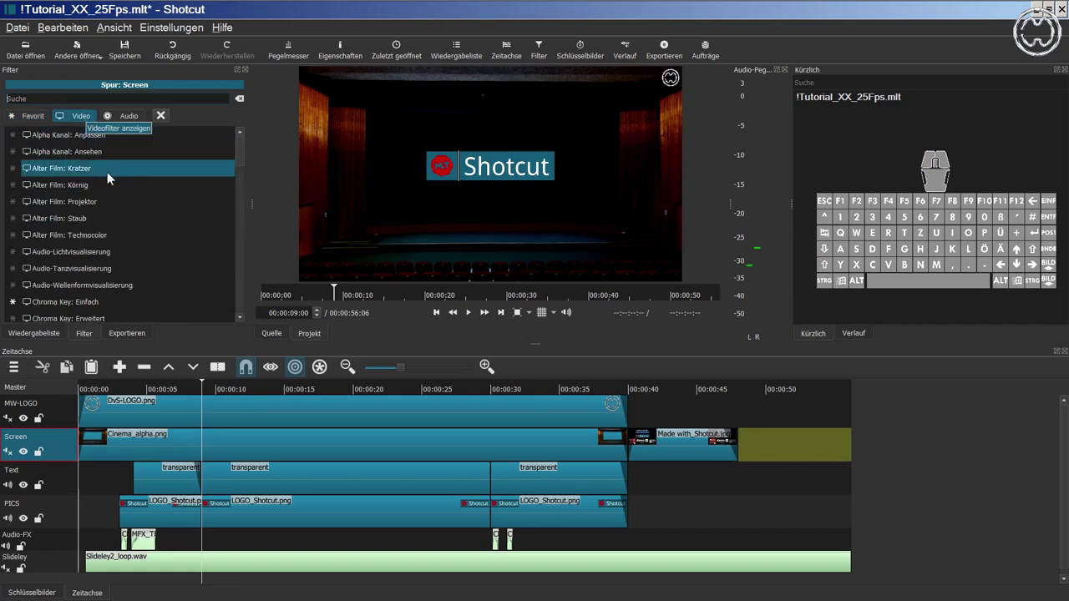
drag(241, 153, 250, 272)
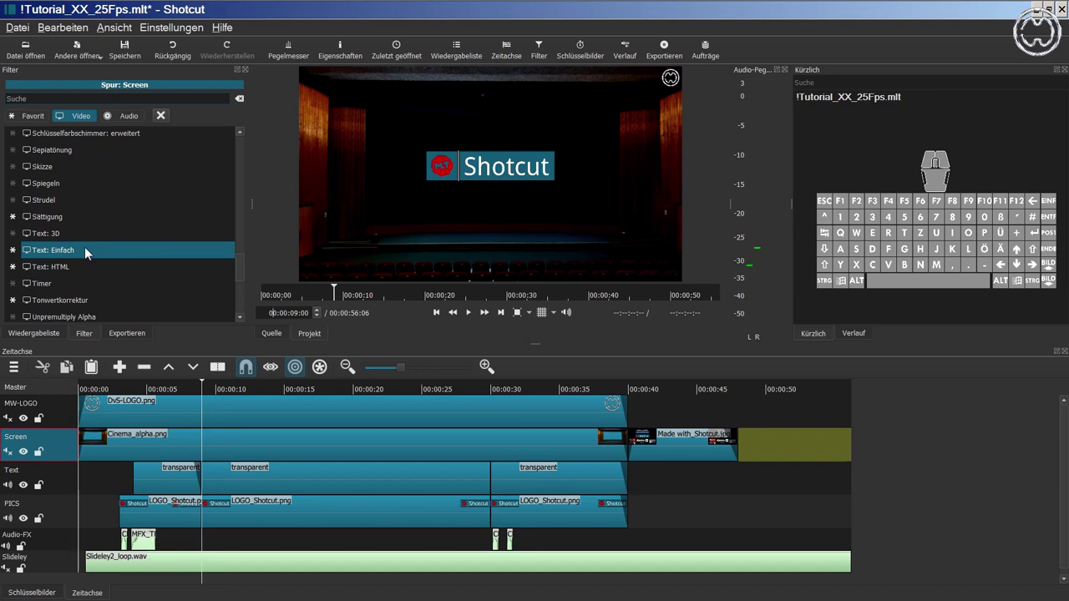
click(240, 261)
drag(241, 262, 230, 136)
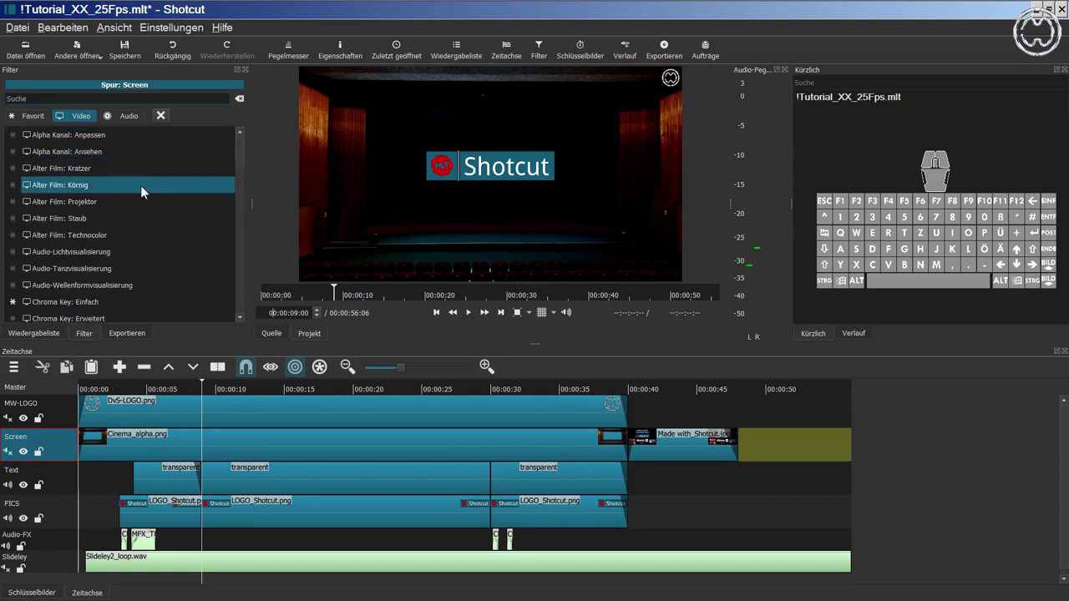
scroll(147, 256, down, 4)
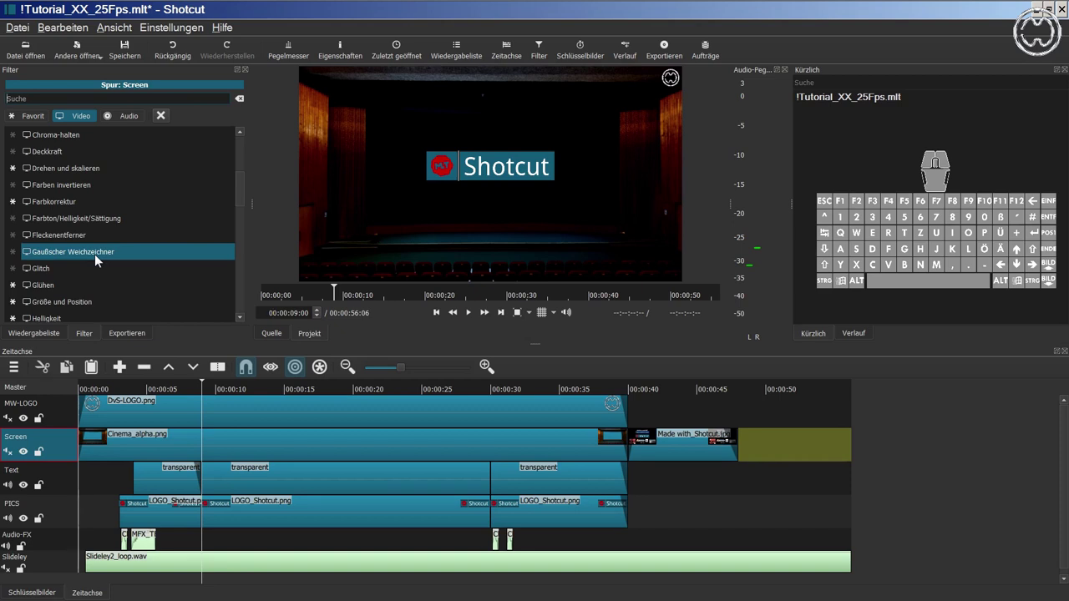
scroll(95, 253, down, 9)
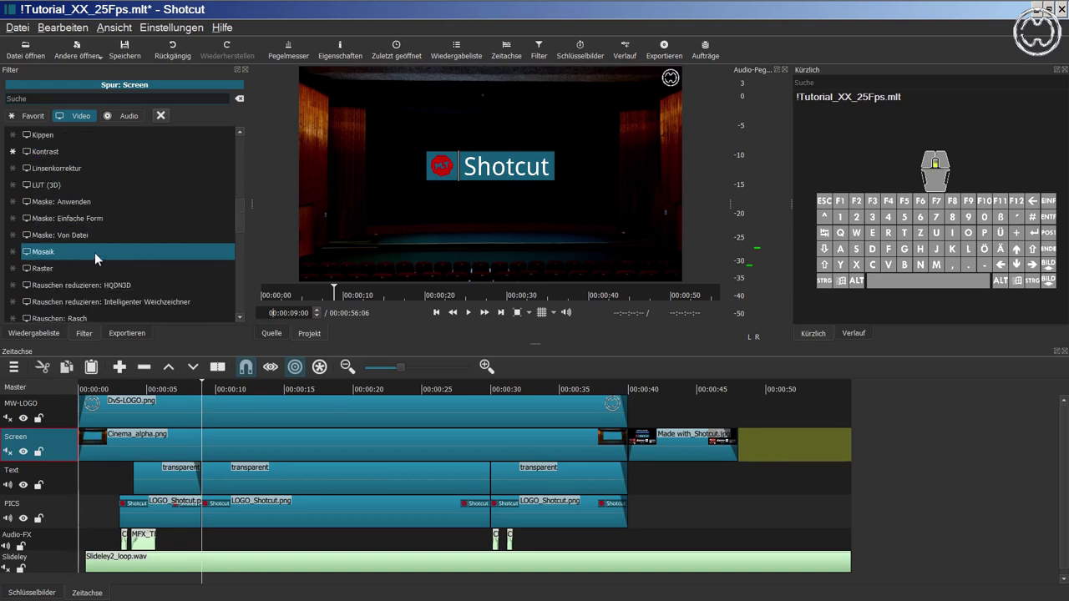
scroll(94, 252, down, 6)
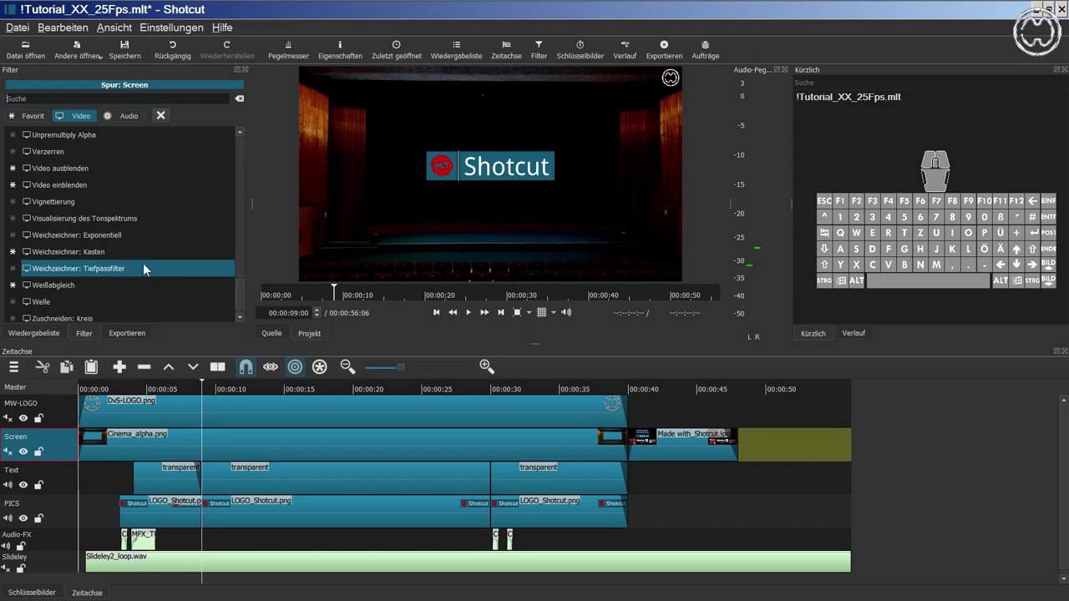
scroll(142, 263, down, 1)
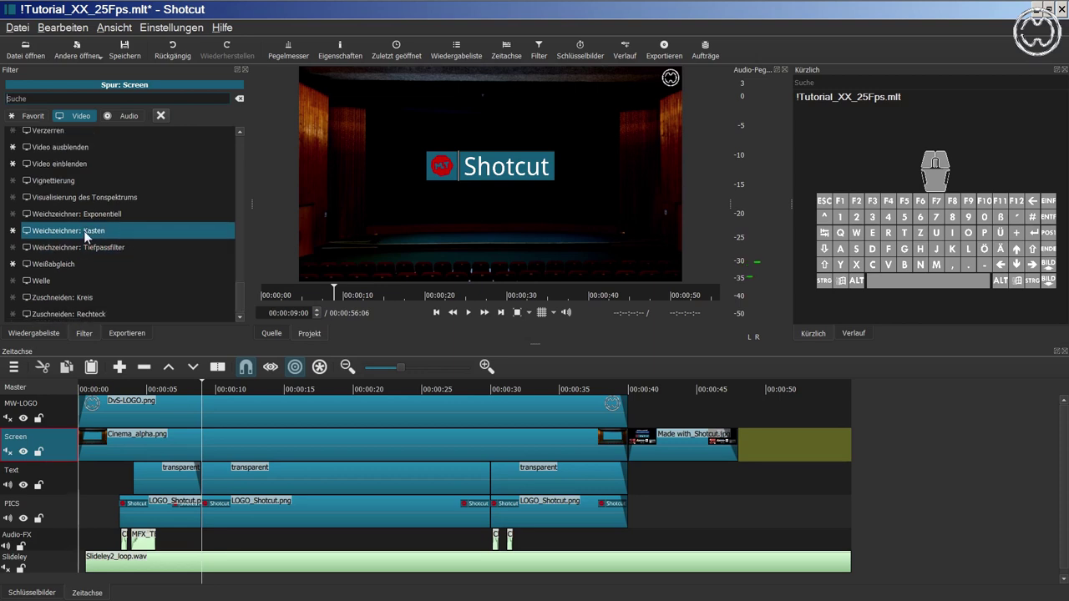
Try the Weichzeichner: Kasten filter on the Screen track, remove it, and return to the video filter list
click(105, 230)
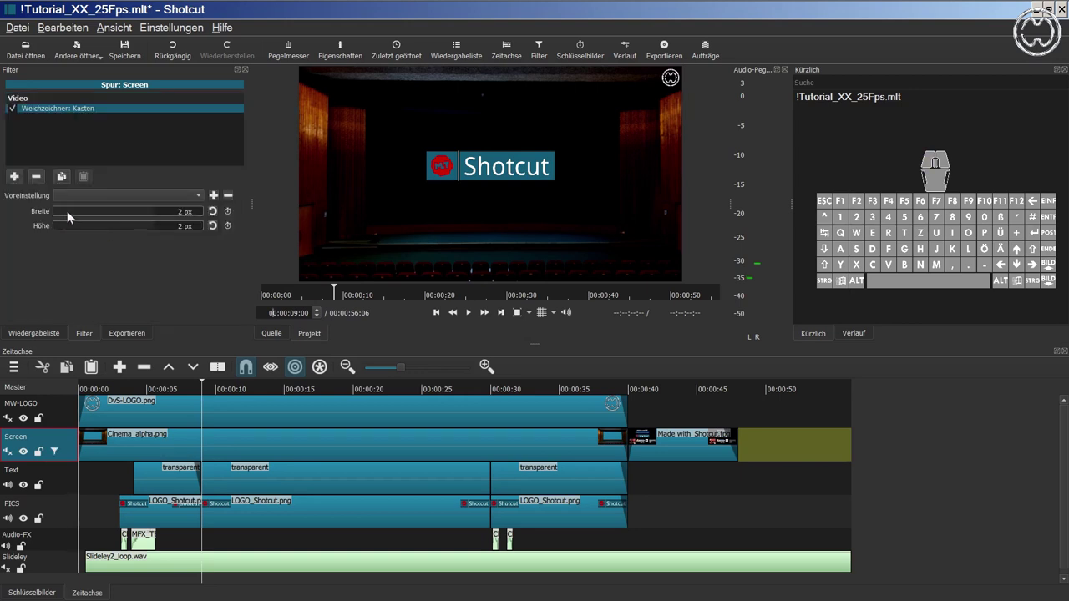
drag(56, 212, 103, 225)
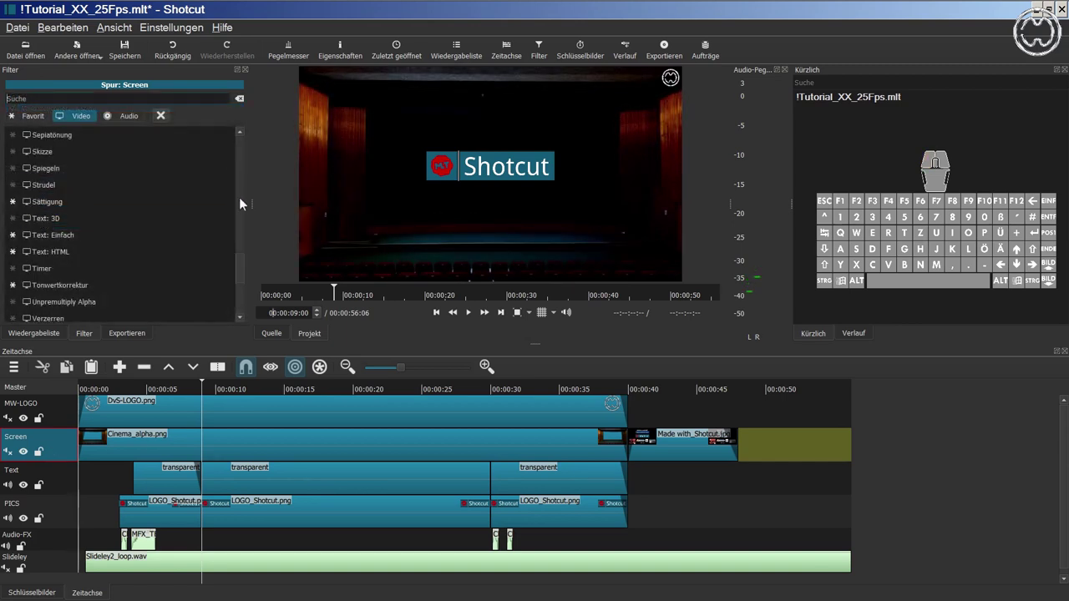
drag(239, 260, 238, 236)
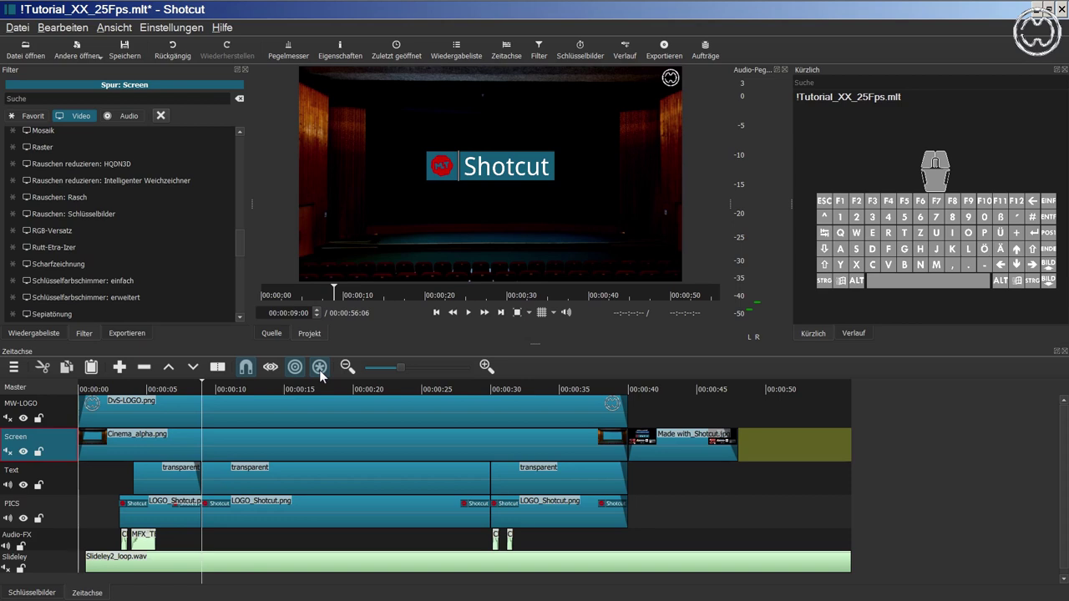
Try moving the DvS-LOGO.png clip to about 16 seconds with rippling across all tracks off, and revert both changes
key(ctrl+shift)
click(321, 370)
click(273, 411)
drag(273, 414, 501, 414)
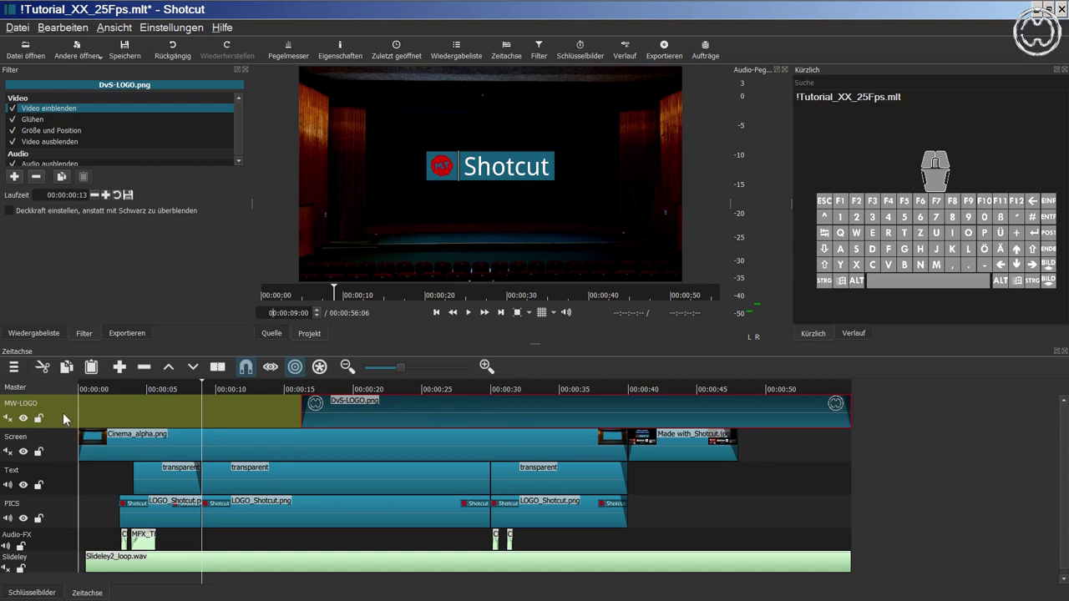
click(173, 50)
click(319, 367)
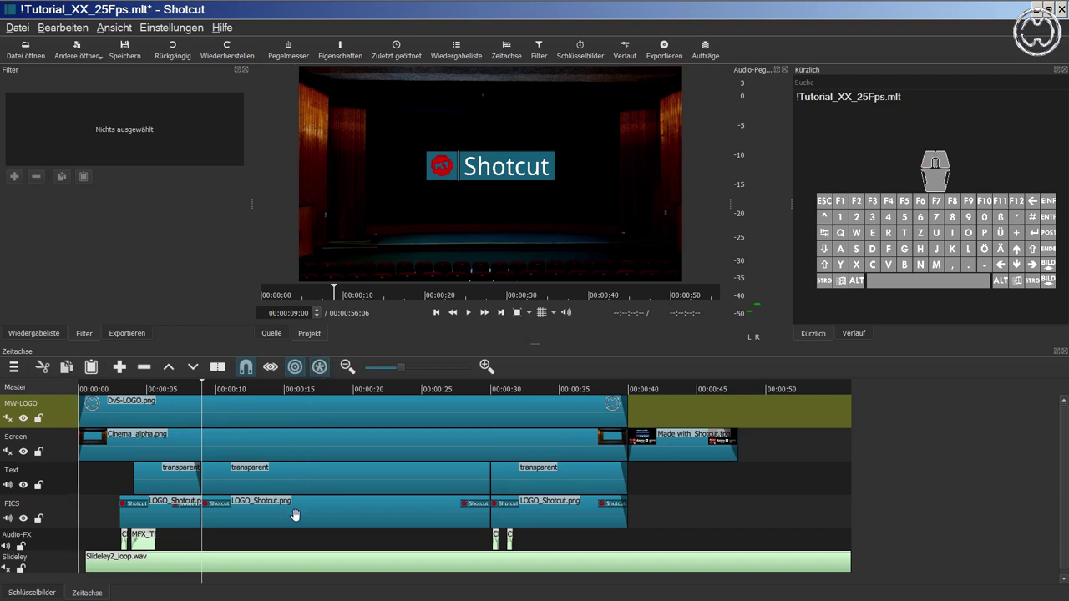
Shift the Screen track's clips together with all other tracks about 6 seconds later, and undo the shift
click(270, 443)
drag(270, 443, 375, 446)
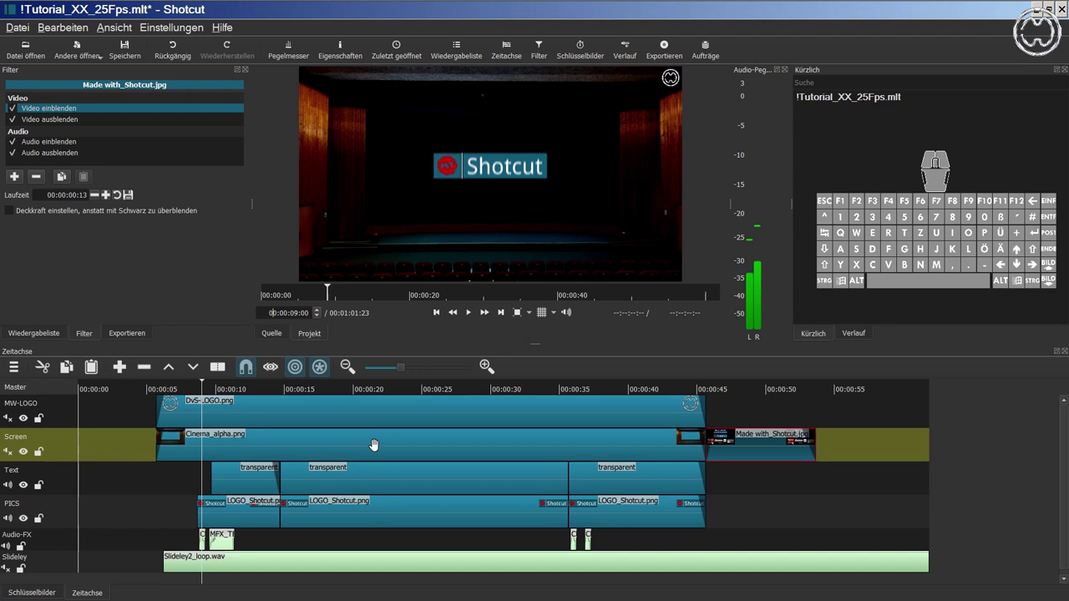
click(39, 518)
click(39, 486)
click(39, 519)
click(38, 485)
click(191, 48)
click(188, 58)
click(188, 58)
click(188, 58)
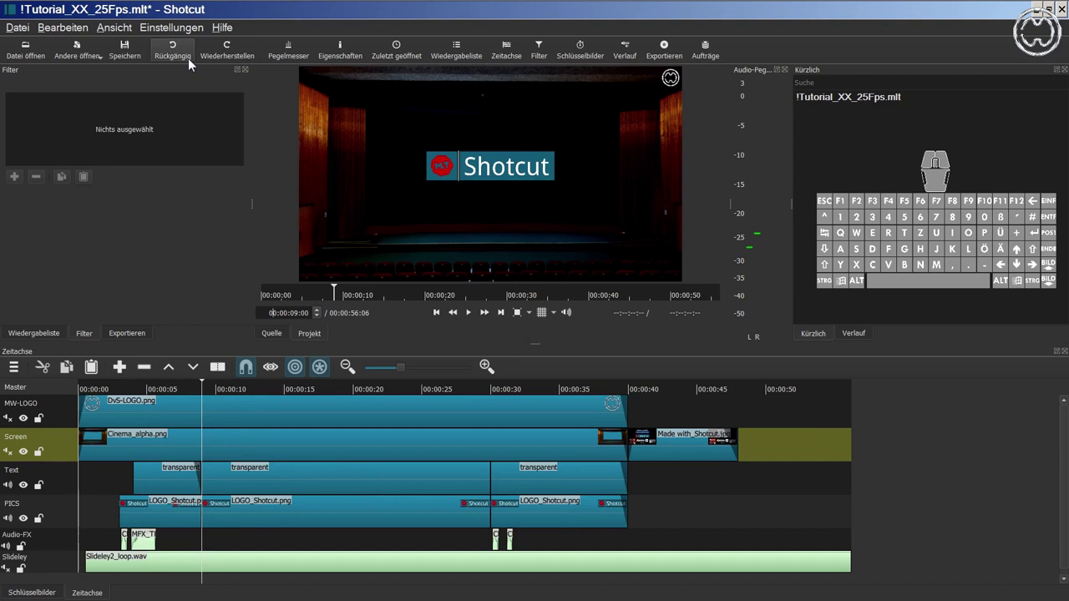
Insert the third playlist item, transparent, into the Text track at 9 seconds, and undo the insertion
key(ctrl+shift+dead_circumflex)
click(43, 335)
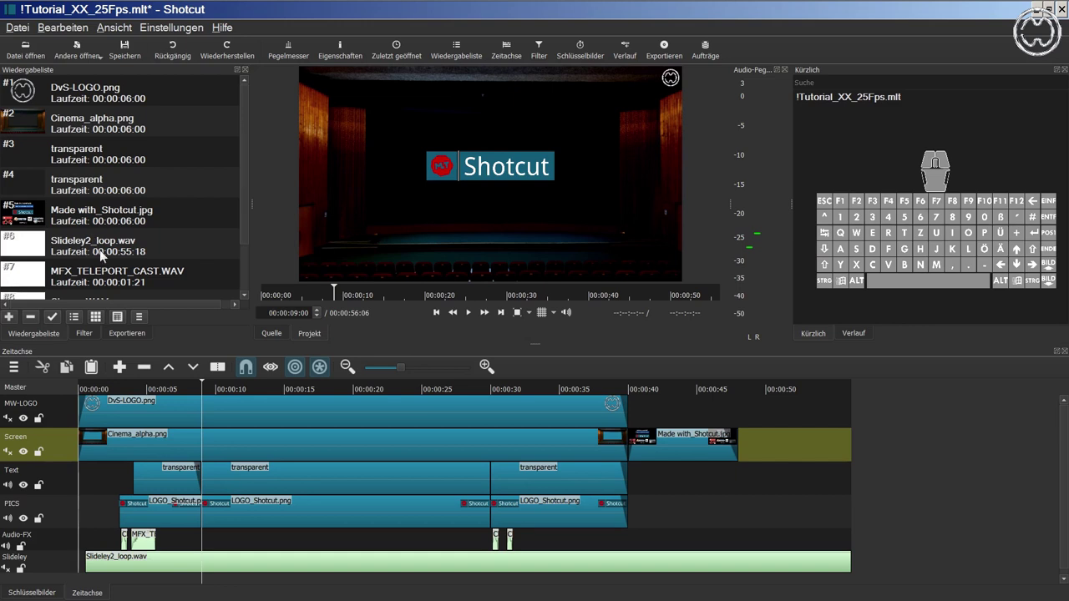
double_click(92, 154)
drag(523, 244, 204, 487)
drag(203, 485, 203, 483)
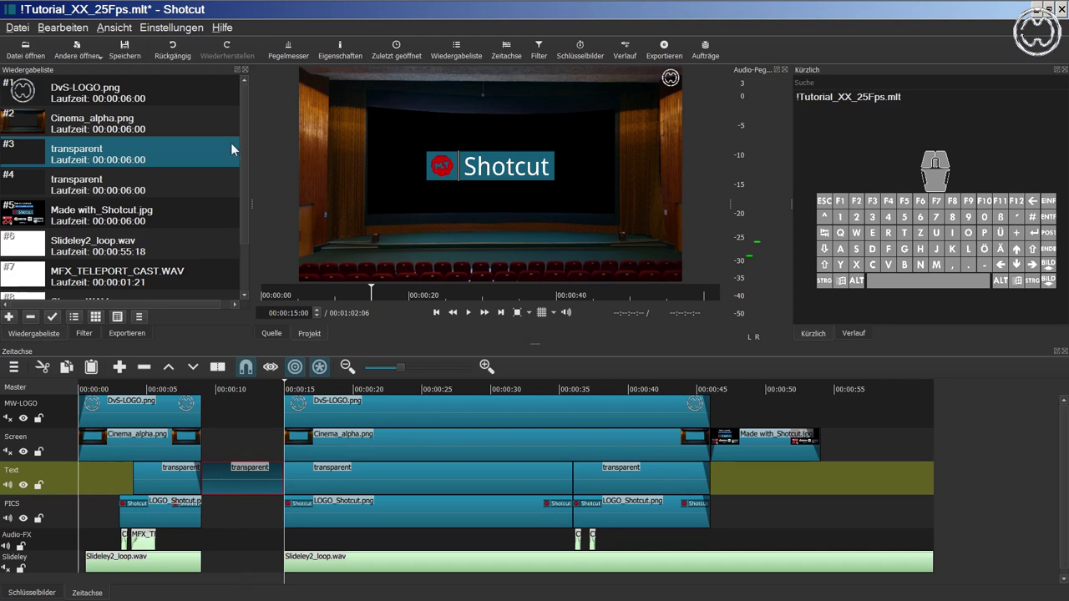
click(172, 53)
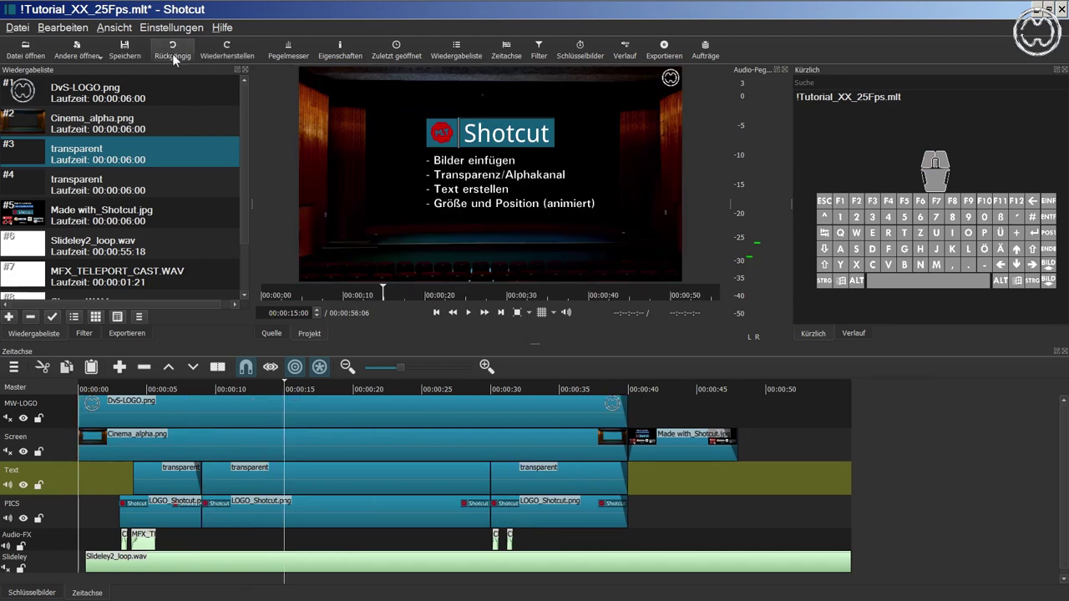
click(172, 53)
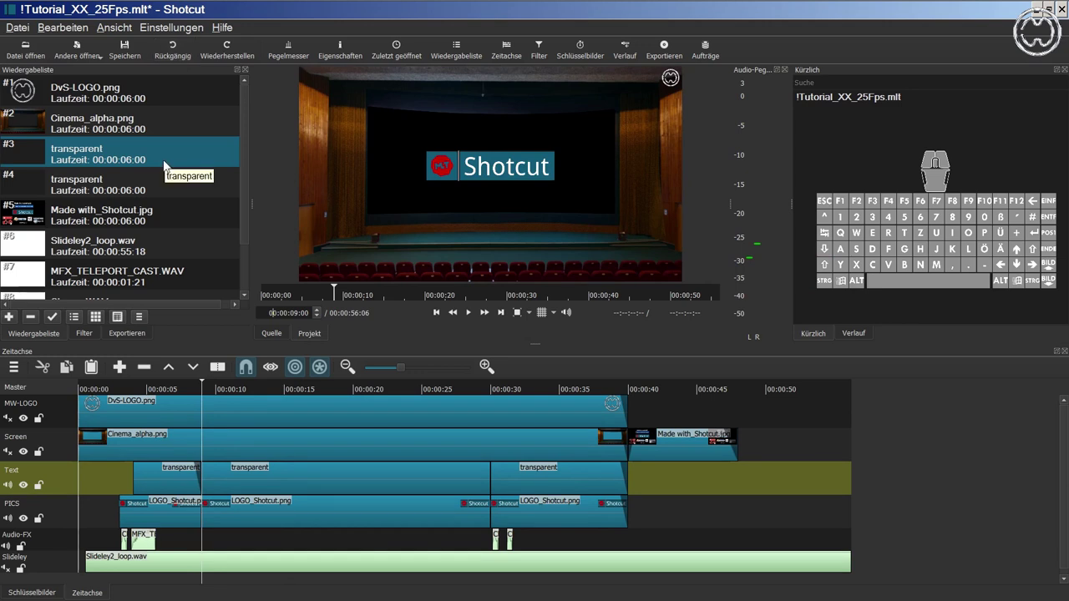
Insert Made with_Shotcut.jpg from the playlist at the start of the MW-LOGO track, rippling all tracks
click(116, 215)
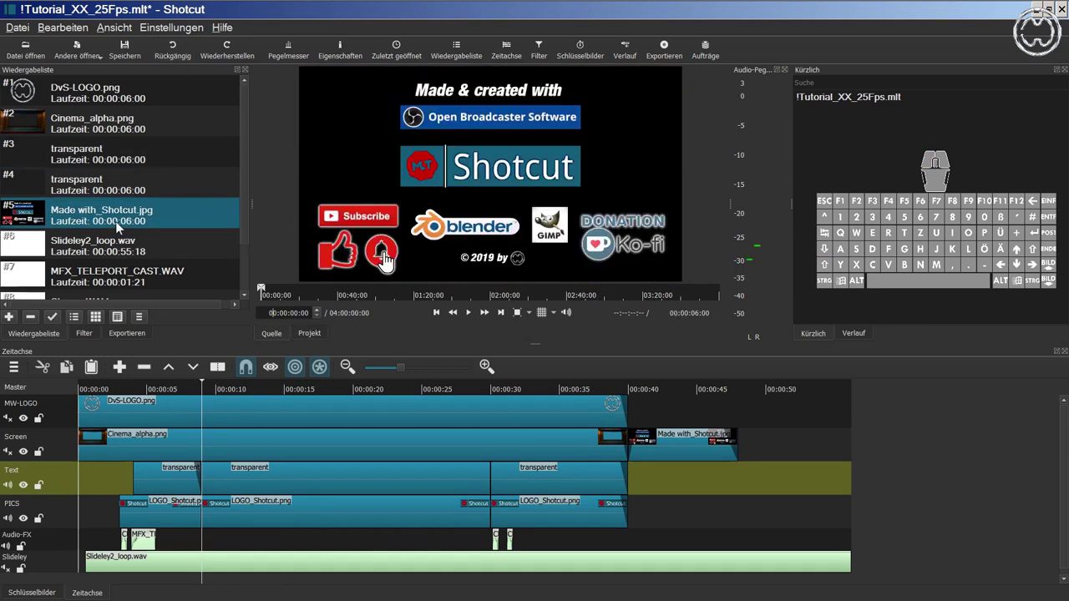
drag(115, 219, 81, 418)
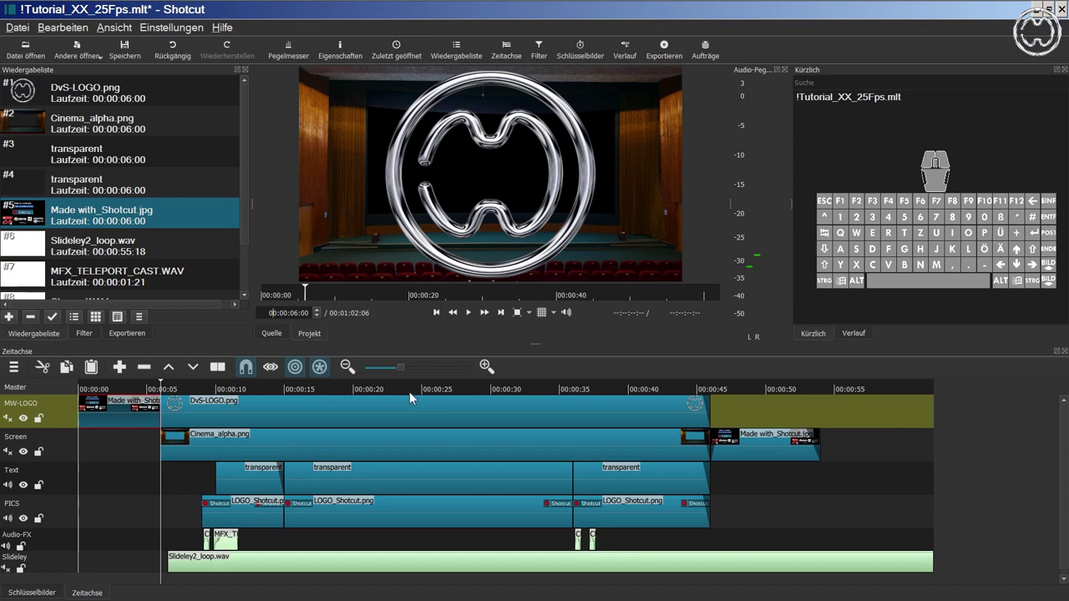
Examine the filters on the DvS-LOGO.png clip, including Größe und Position, and briefly play the project from 6 seconds
click(405, 412)
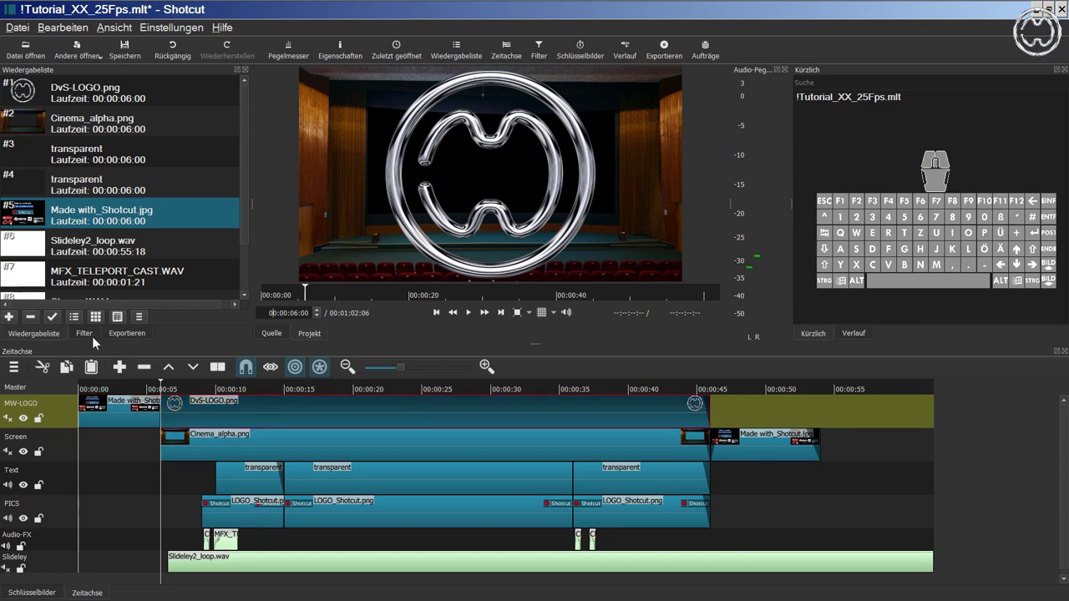
click(86, 333)
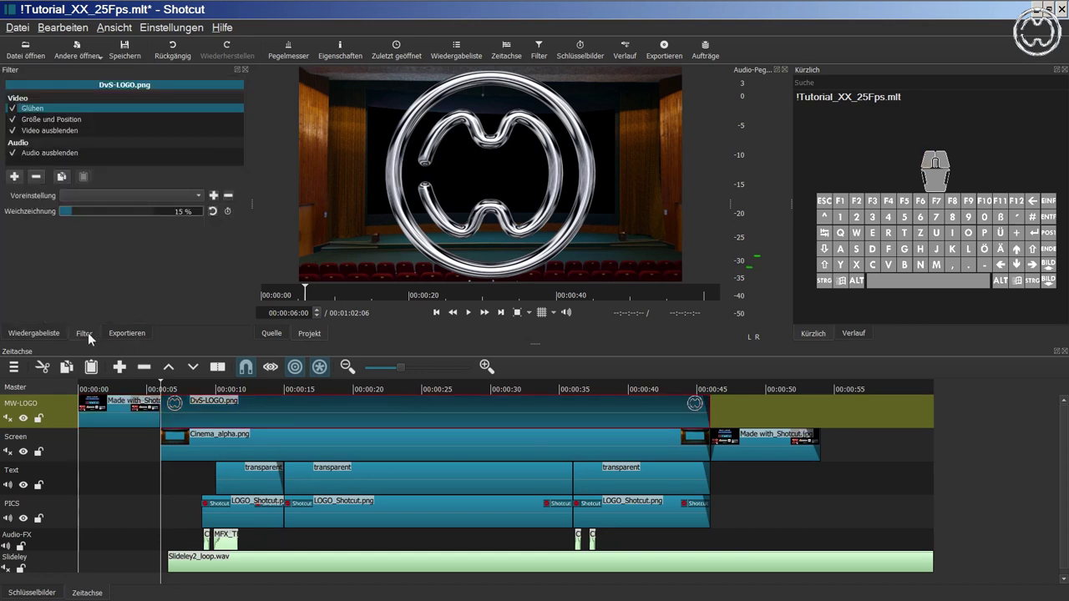
click(50, 118)
click(48, 130)
click(48, 154)
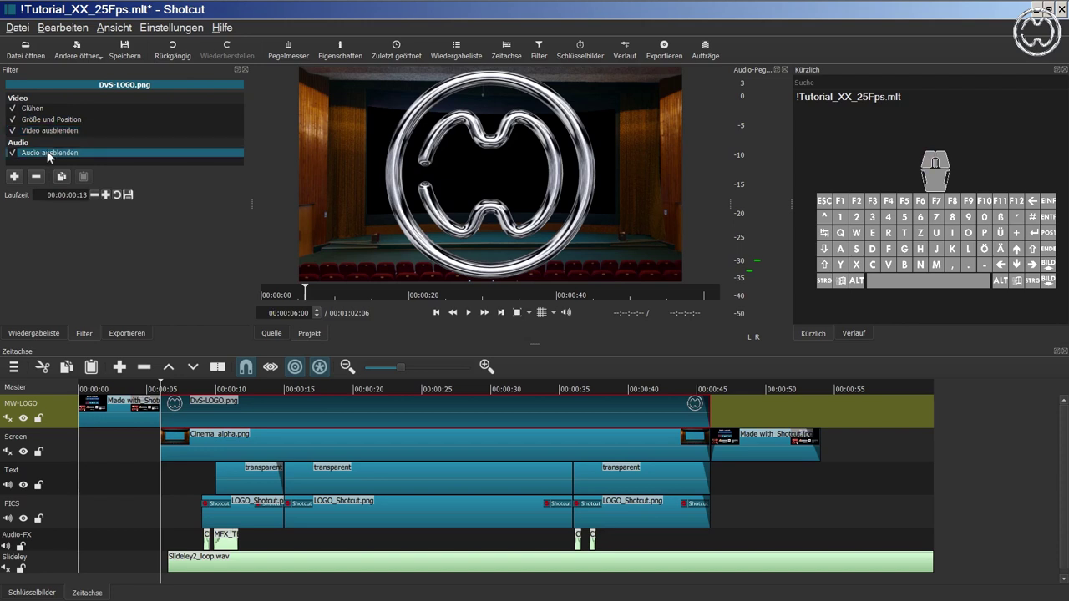
click(41, 122)
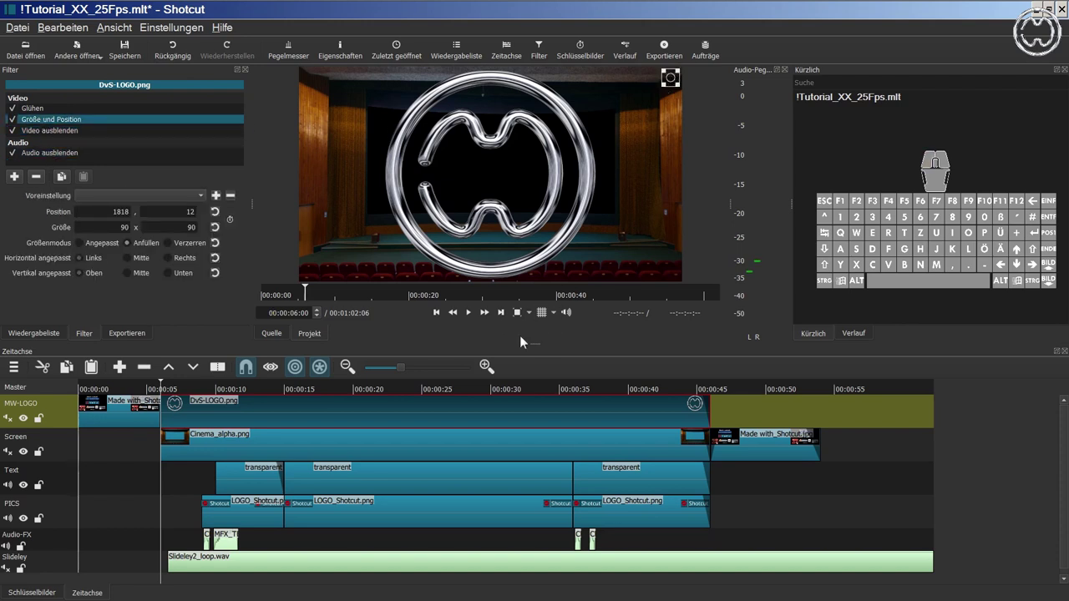
click(470, 312)
click(471, 312)
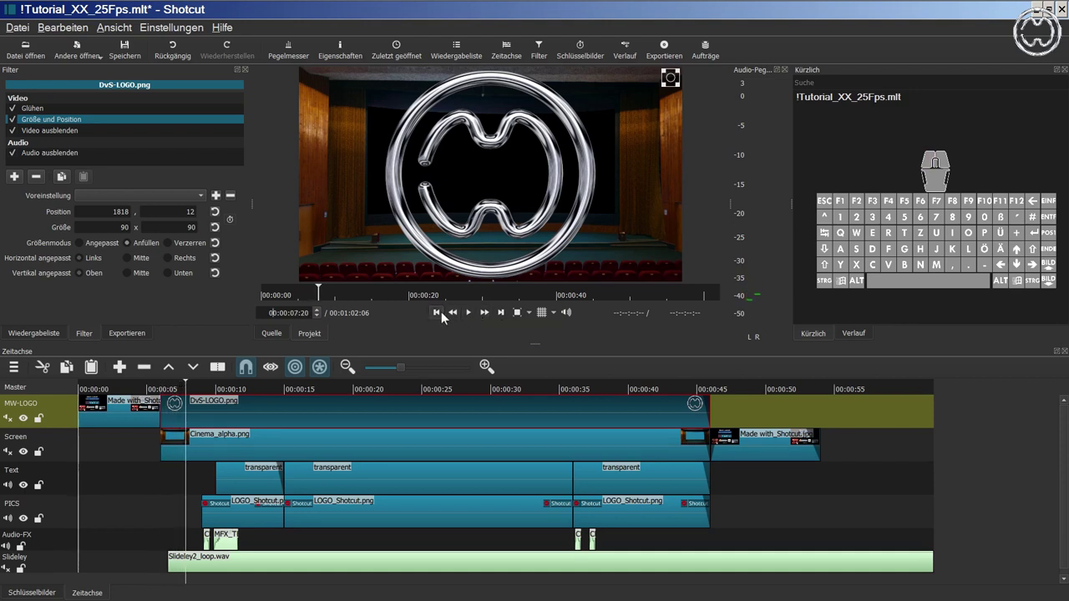
Return the playhead to 6 seconds, copy the DvS-LOGO.png clip's filters, remove them all and paste them back onto the clip
click(438, 312)
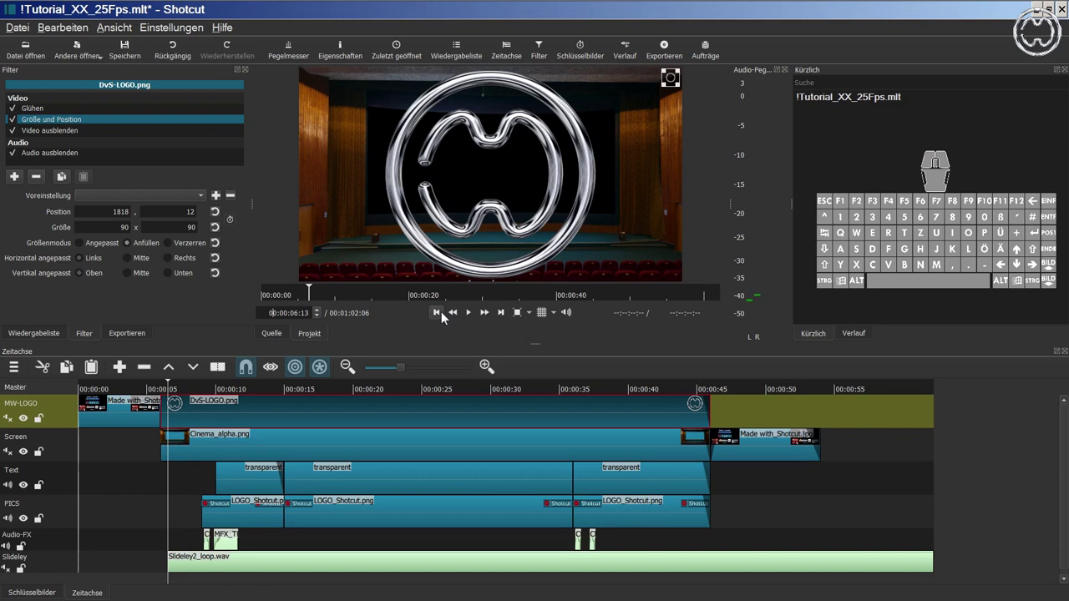
click(441, 311)
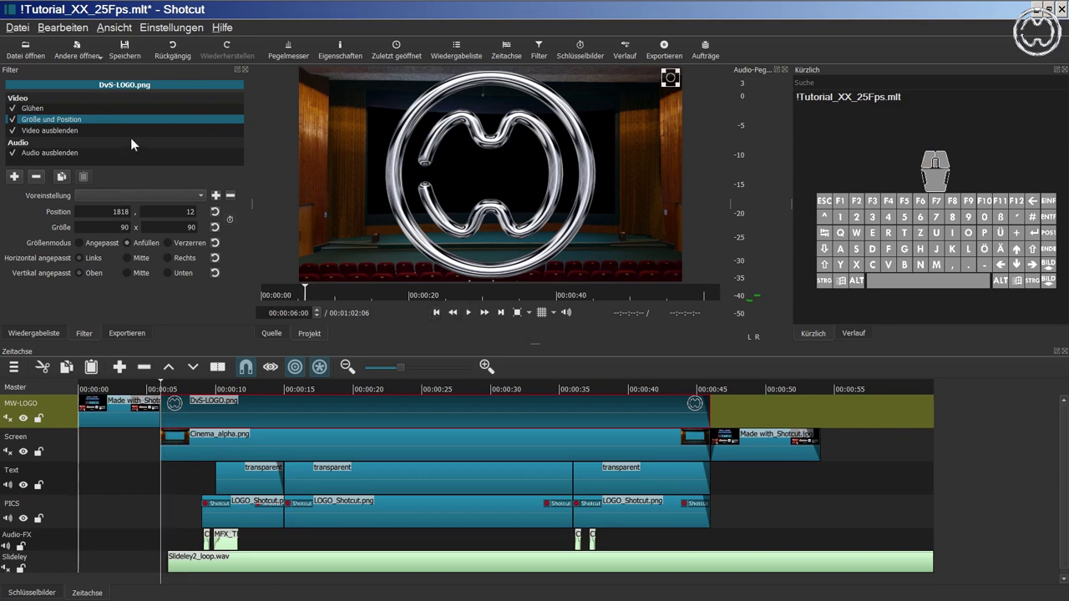
click(63, 178)
click(39, 178)
click(38, 177)
click(39, 178)
click(38, 178)
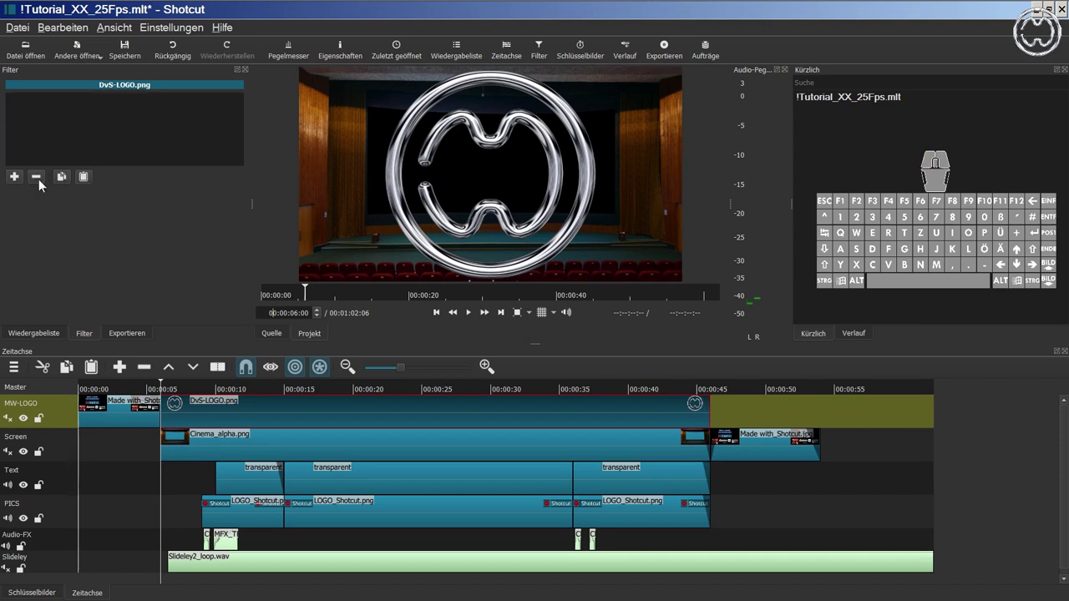
click(84, 177)
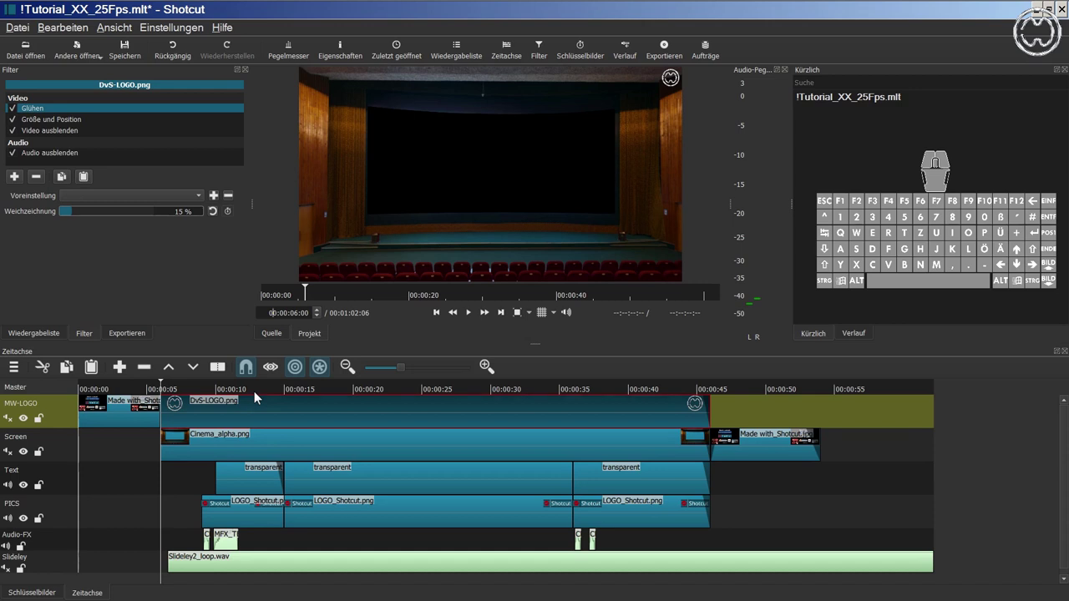
Delete the Made with_Shotcut.jpg clip at the start of the MW-LOGO track, rippling all tracks
click(138, 414)
click(138, 414)
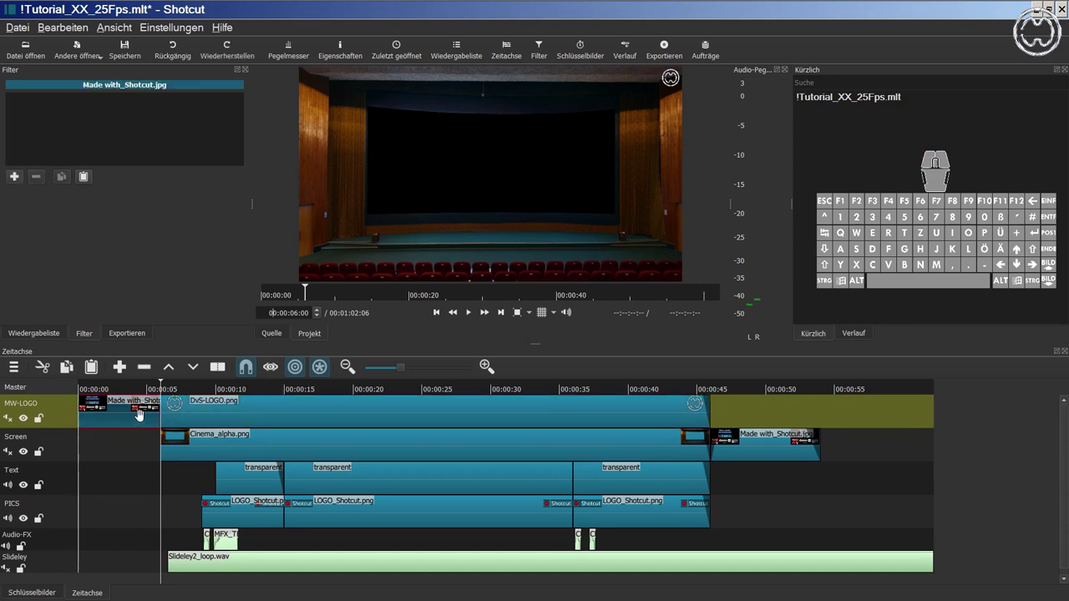
key(Delete)
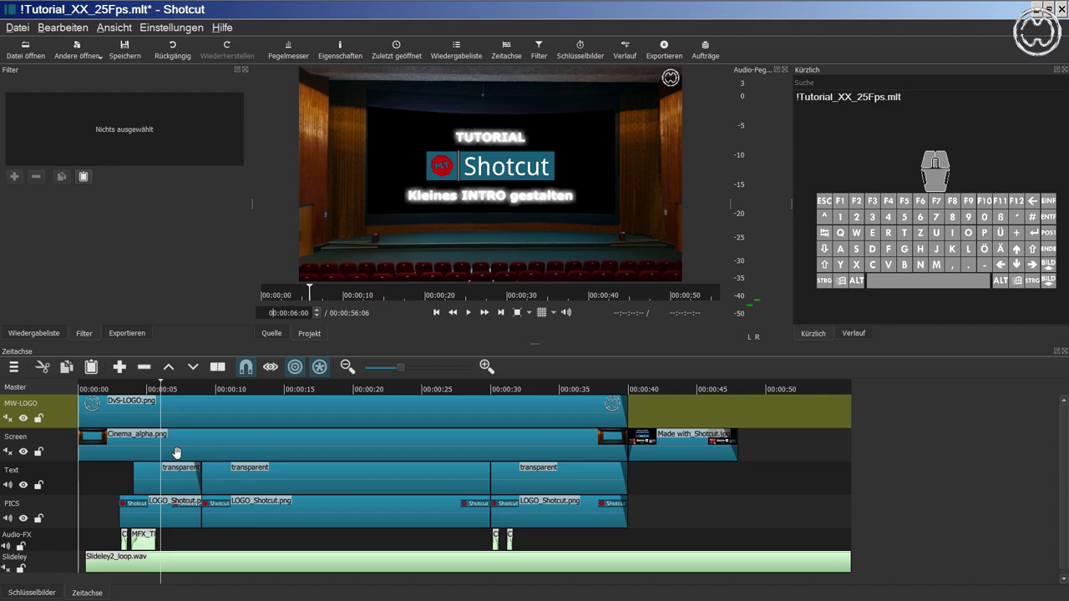
Copy the Cinema_alpha.png clip, paste it at the start of the Text track with all tracks rippling, and undo the paste
key(Home)
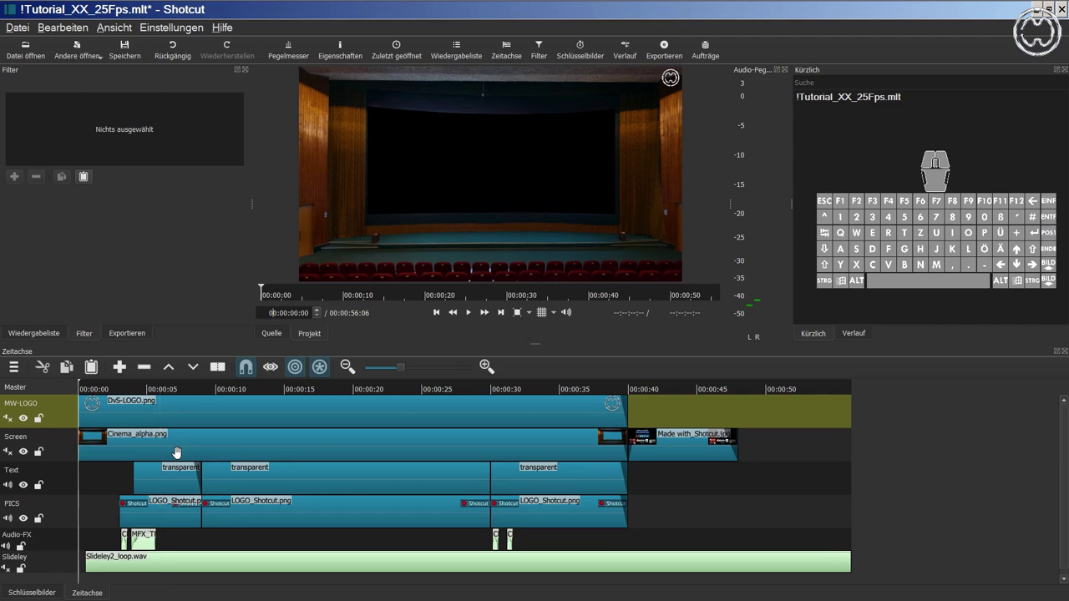
click(176, 453)
key(ctrl+c)
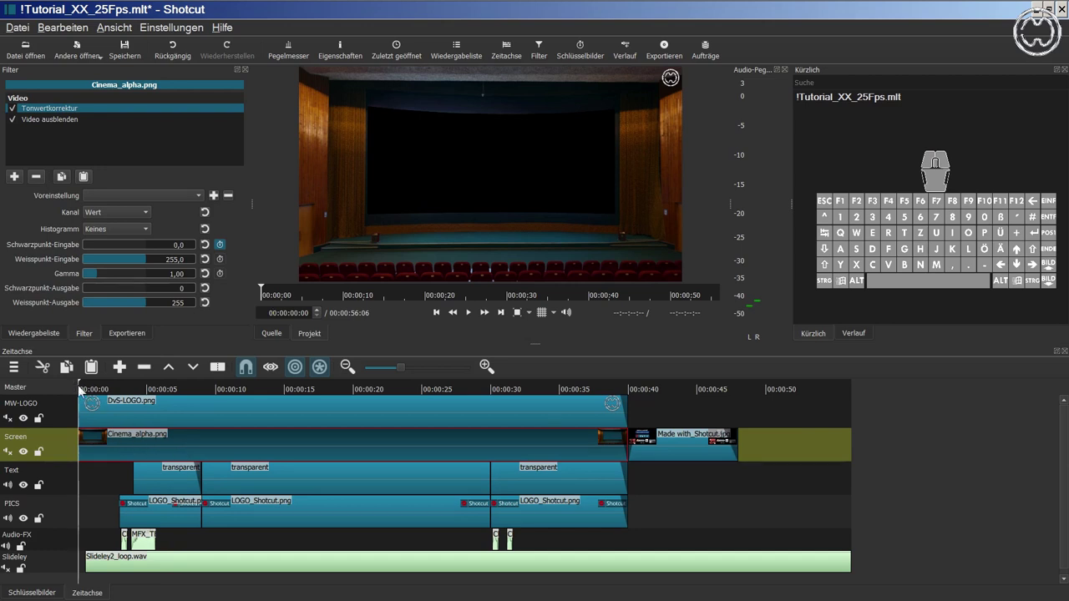
click(67, 487)
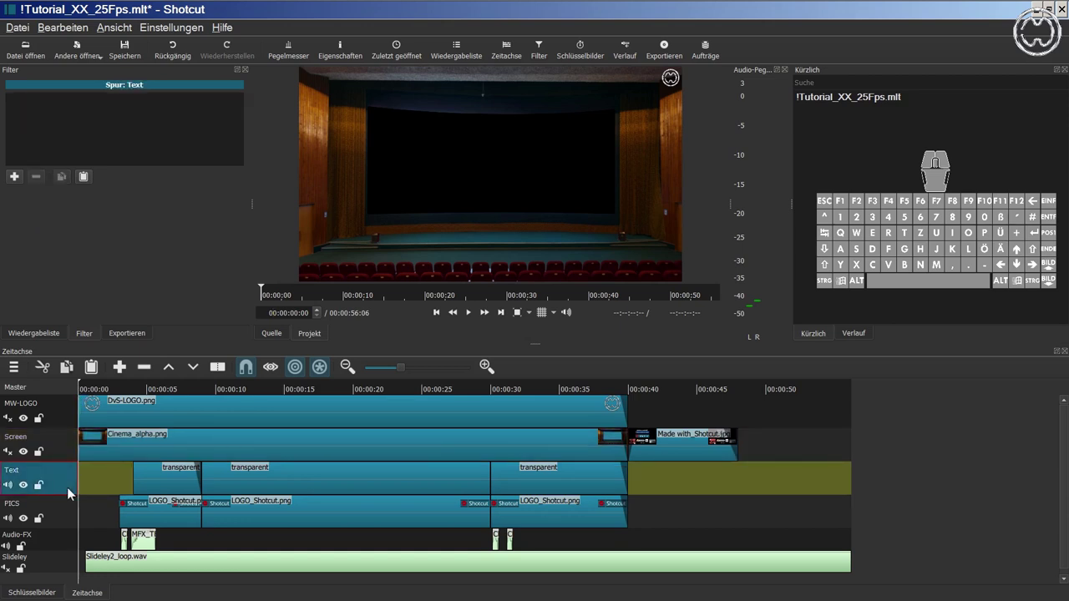
key(ctrl+v)
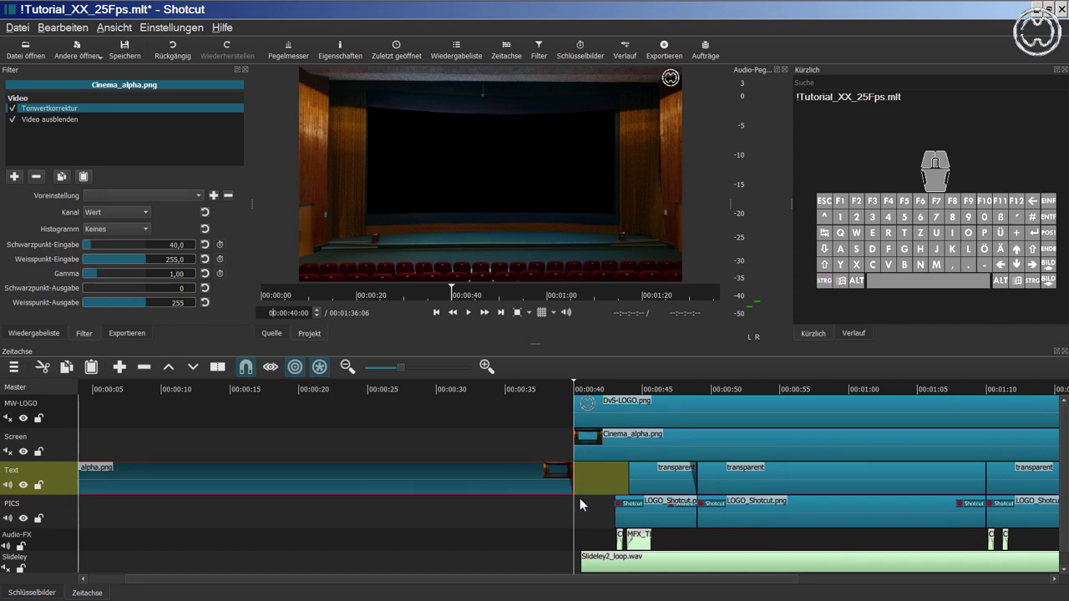
key(ctrl)
click(168, 51)
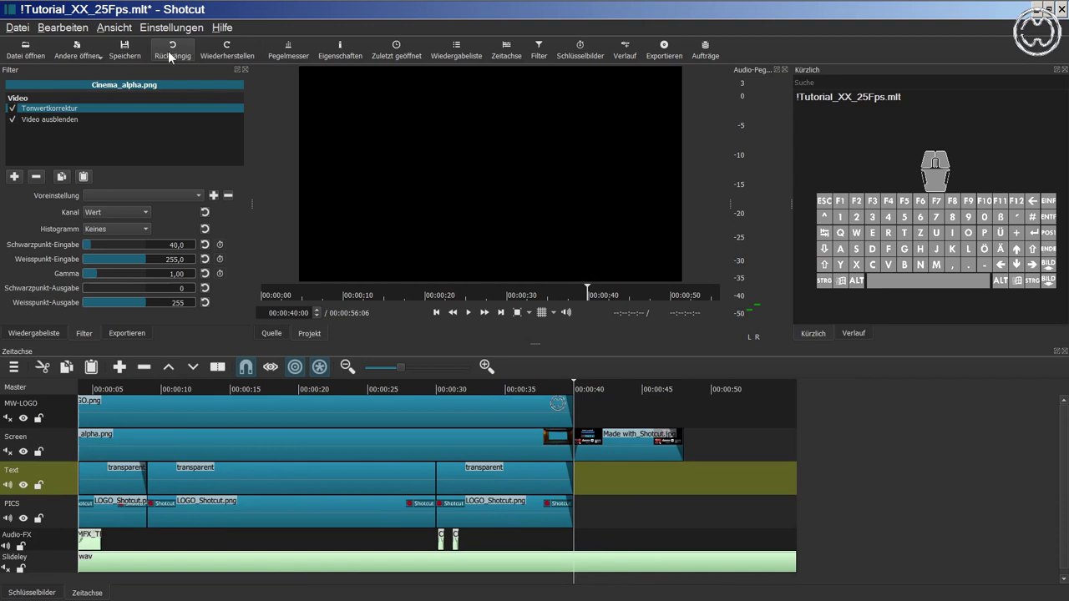
Move the playhead back through the earlier clip boundaries toward the start of the project
click(432, 313)
click(432, 313)
click(432, 313)
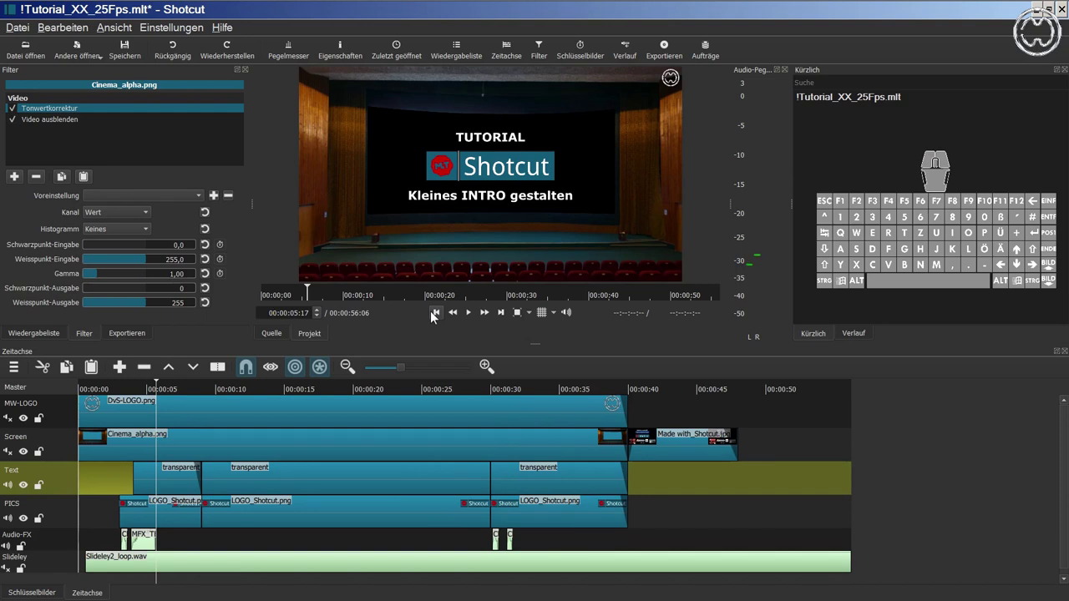